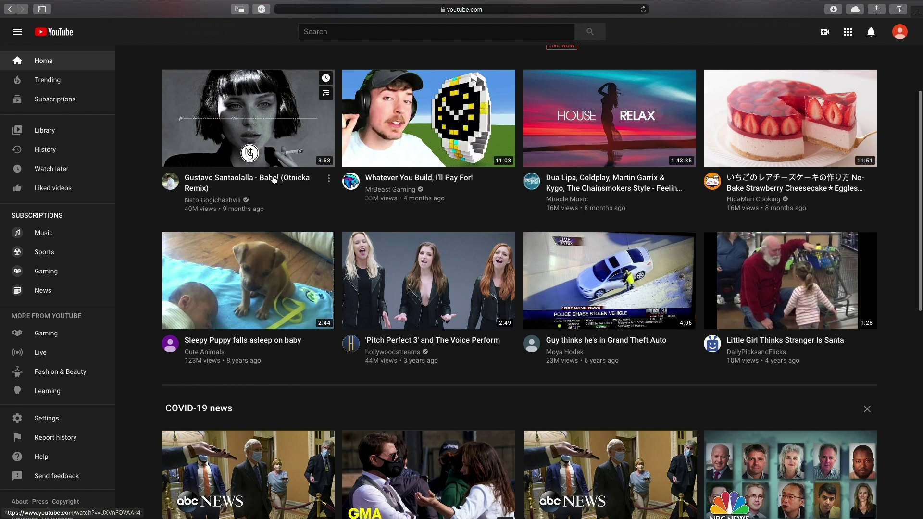
- Post the comment 'Awesome singing!' under the Pitch Perfect 3 video and open the account menu
click(394, 345)
scroll(294, 239, down, 5)
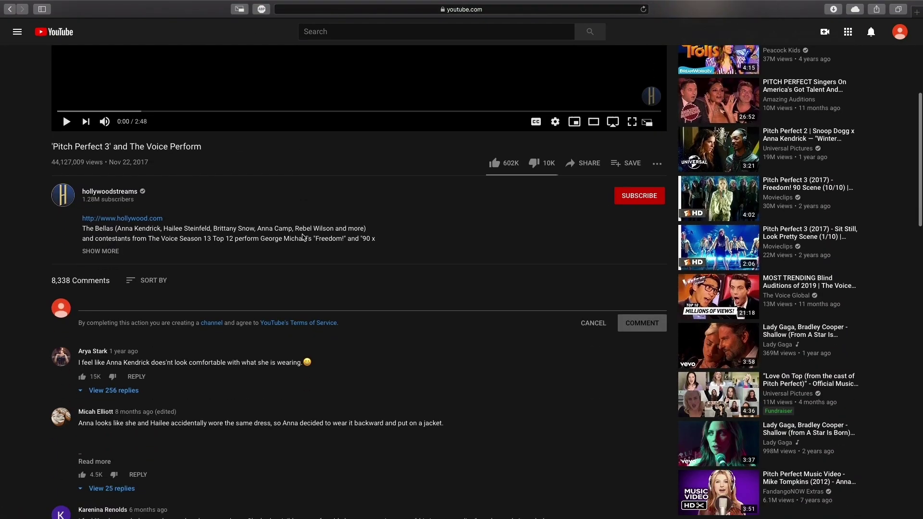
click(287, 241)
text(Awes)
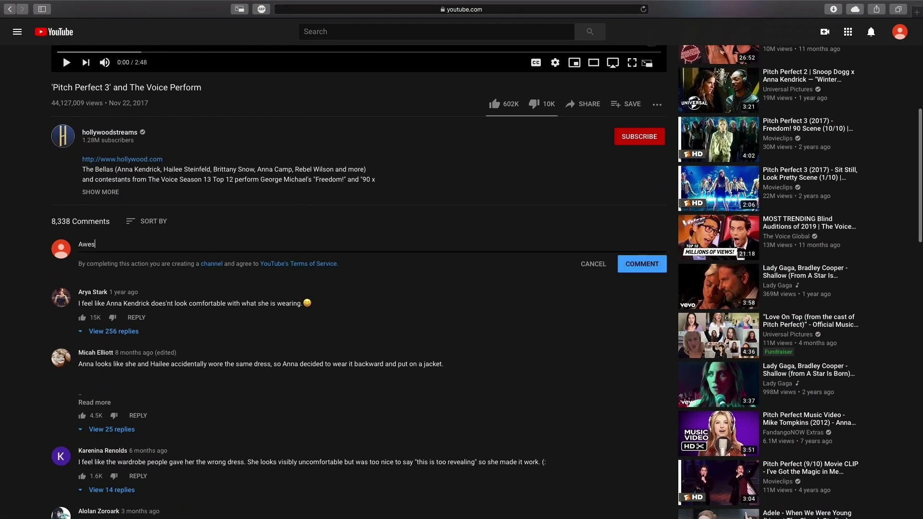
text(ome singing!)
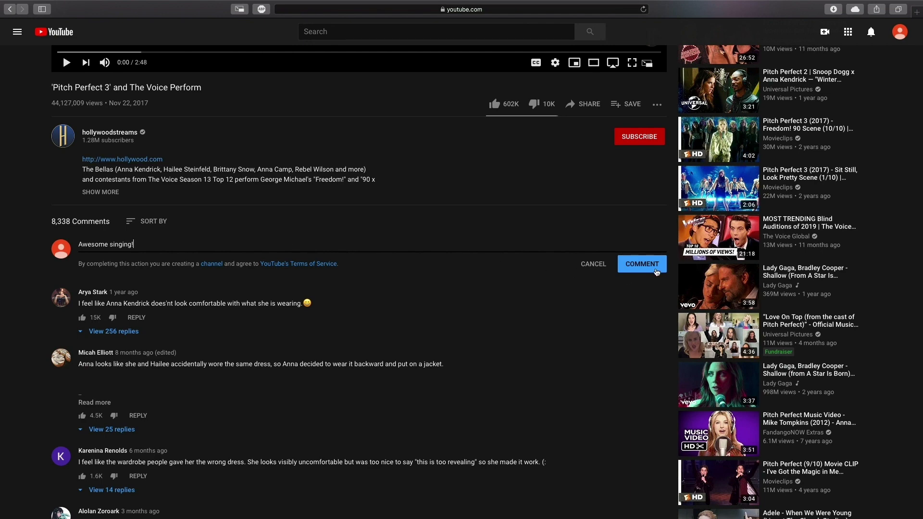
click(656, 270)
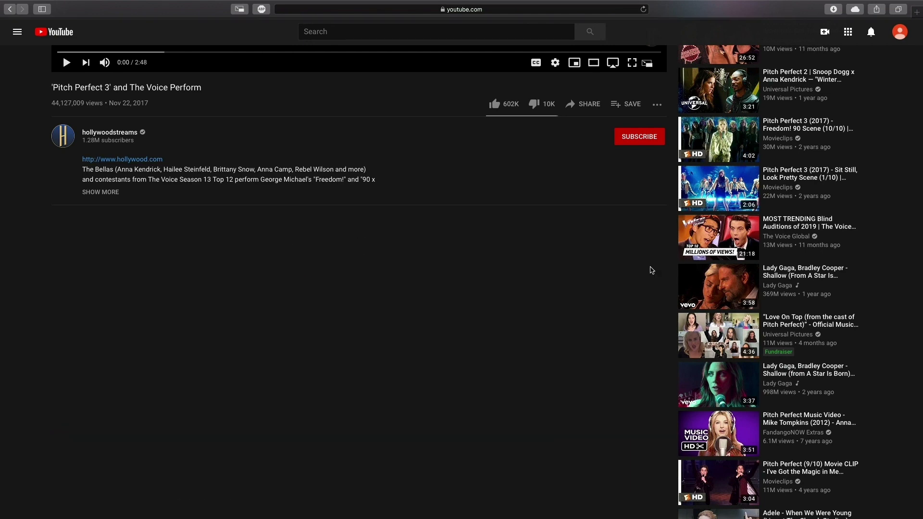
scroll(651, 270, down, 5)
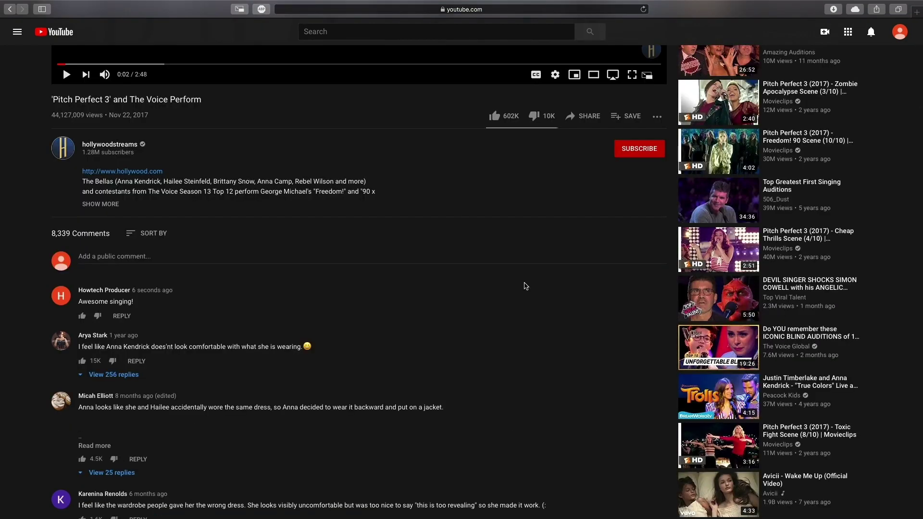
click(900, 31)
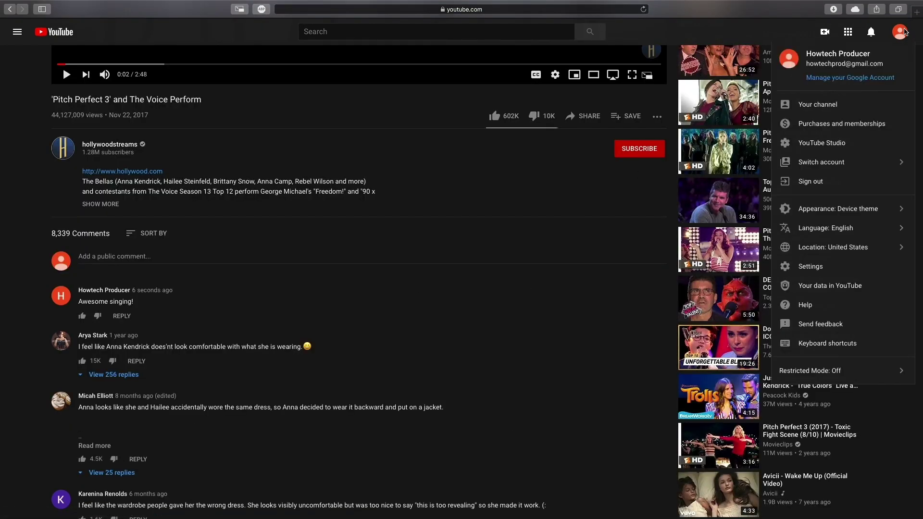
click(821, 143)
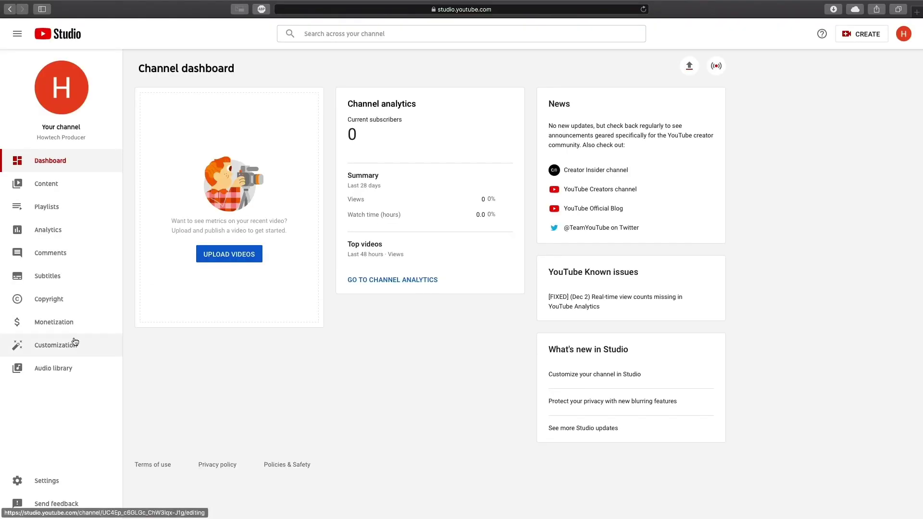
click(56, 345)
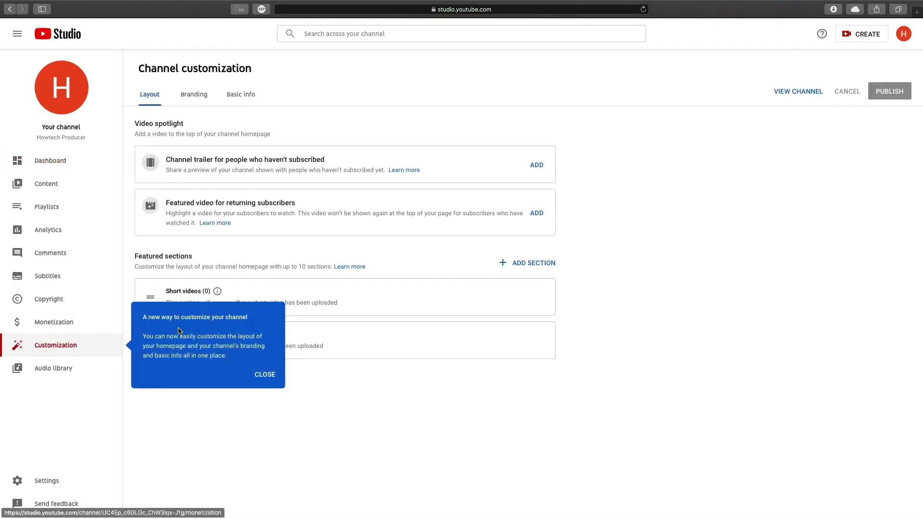
click(262, 375)
- In Basic info, rename the channel 'Howtech Producer's Drafts' and add the production-approval preview description
click(241, 94)
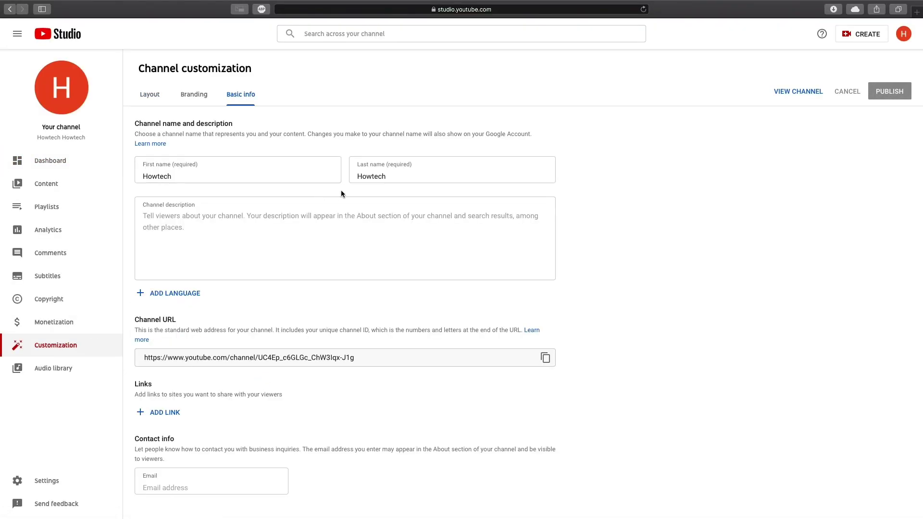
double_click(370, 176)
text(Pro)
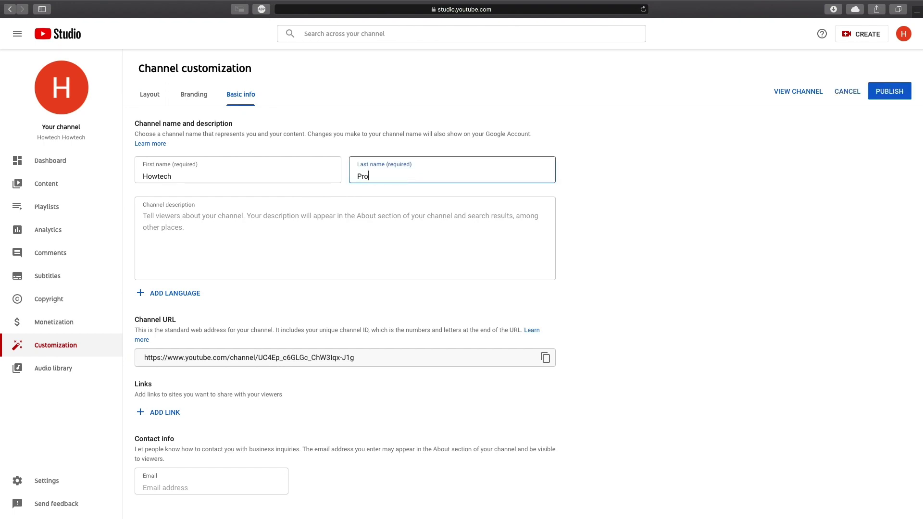
text(ts)
key(Tab)
text(Vi)
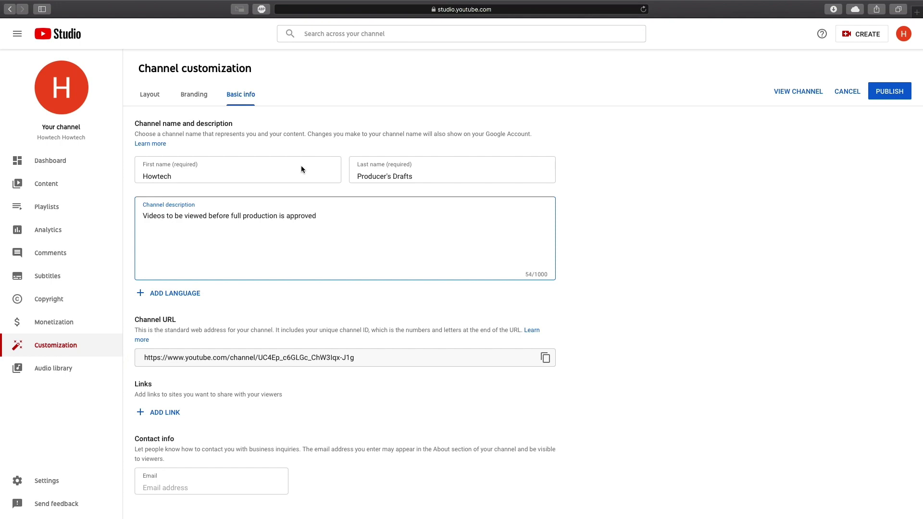
click(195, 94)
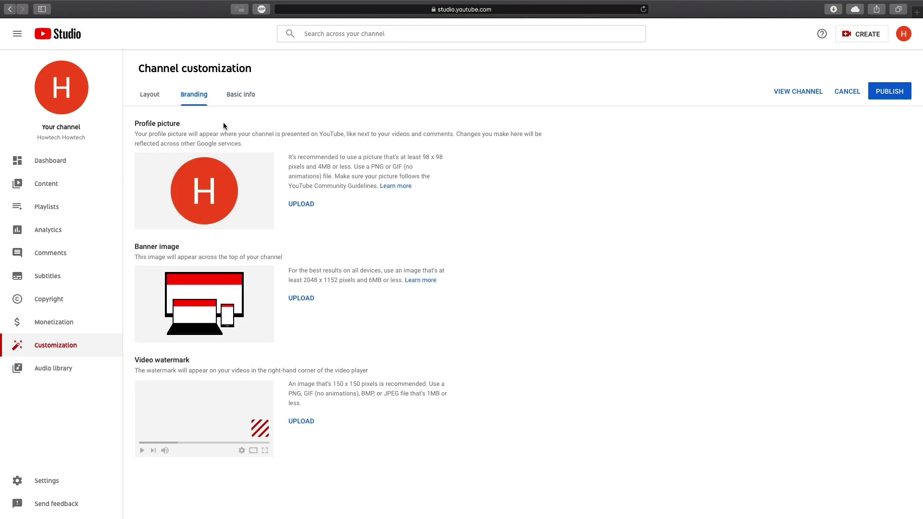
- Upload and crop a new channel profile picture
click(302, 204)
click(624, 322)
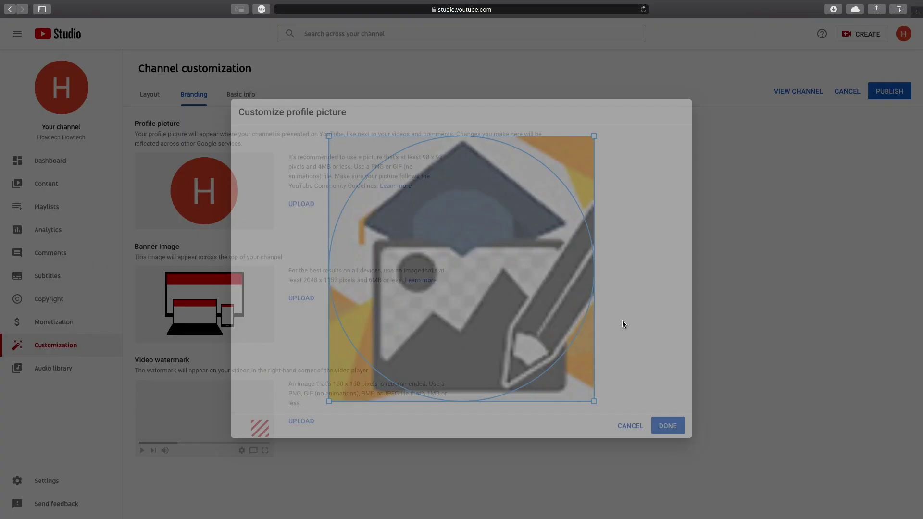
click(668, 426)
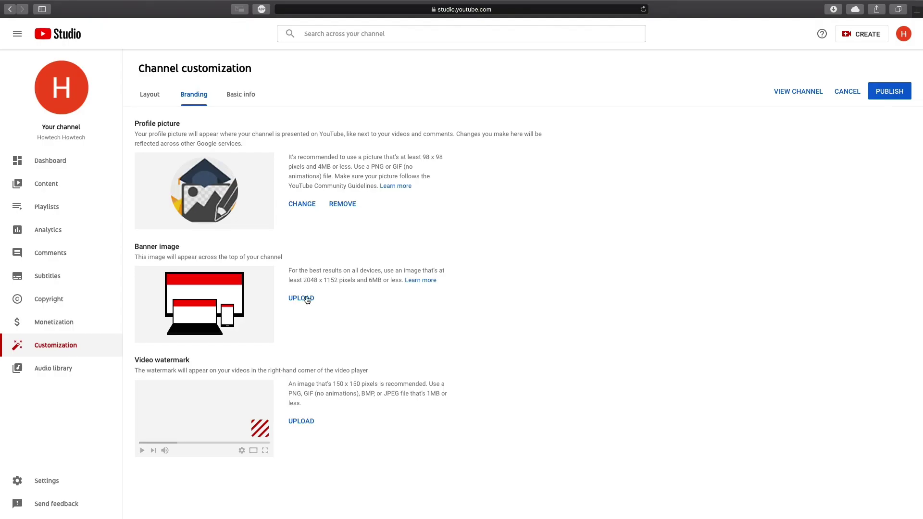
- Upload and crop the snowy-mountain banner image, then publish the branding changes
click(302, 298)
click(404, 145)
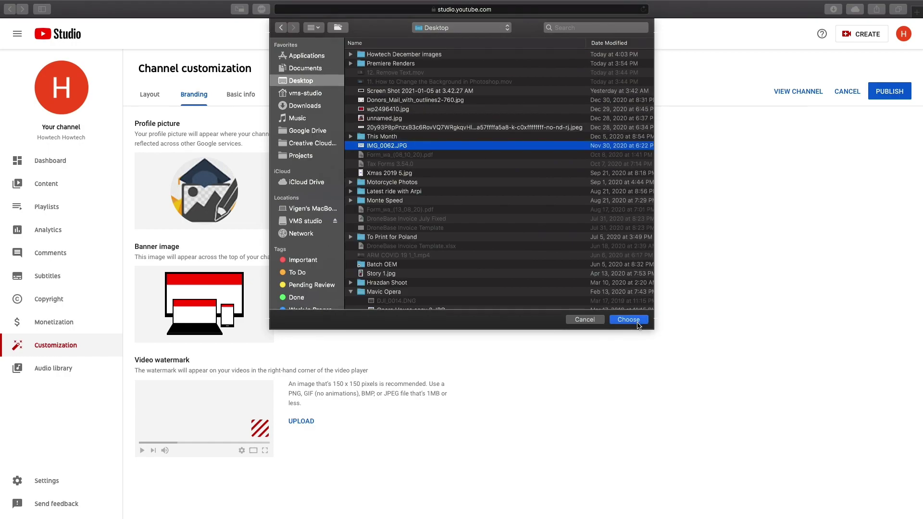
click(637, 322)
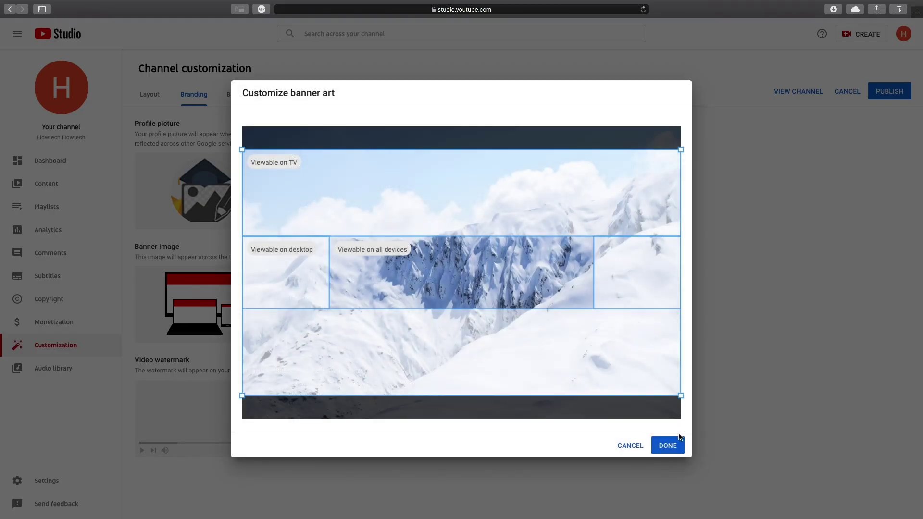
click(671, 445)
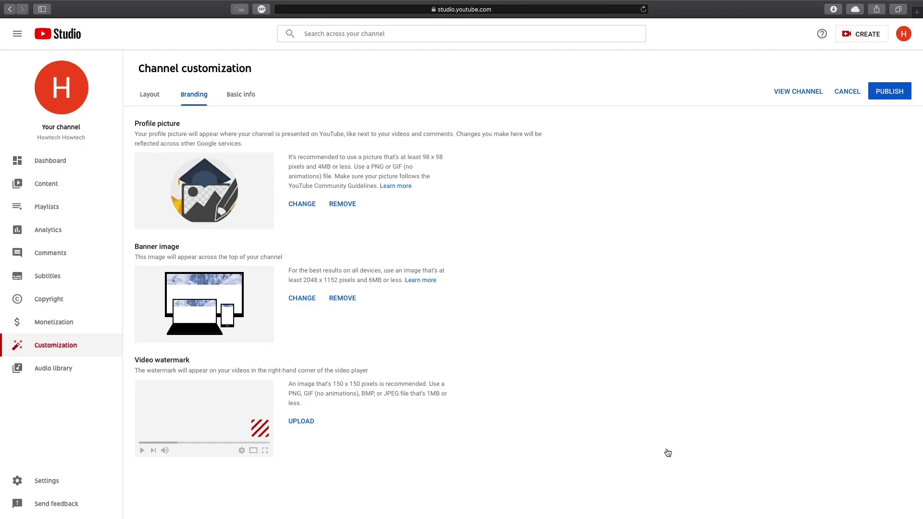
click(898, 92)
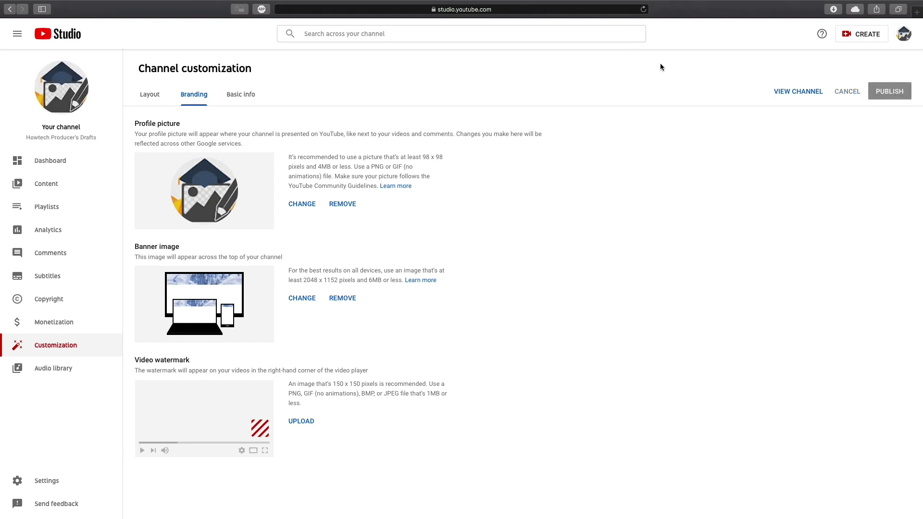
- View the live channel page with its snowy banner, then start uploading a video
click(798, 92)
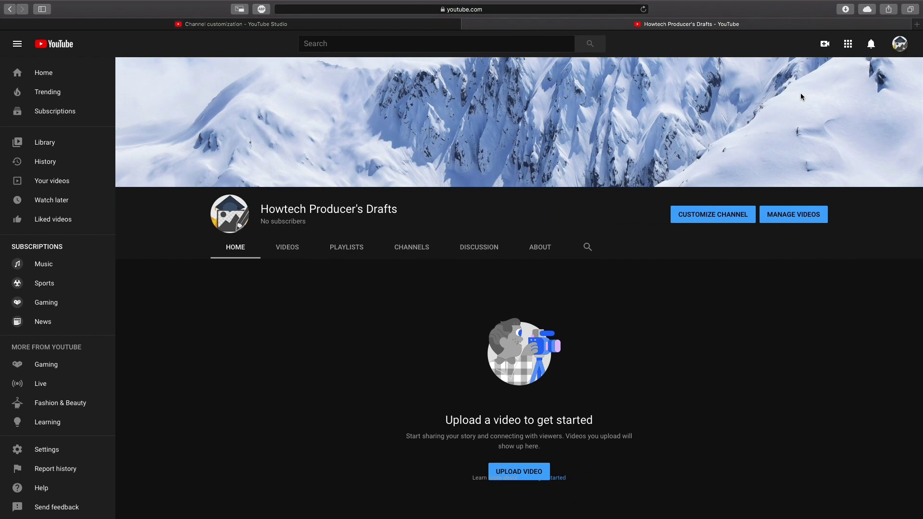
click(538, 470)
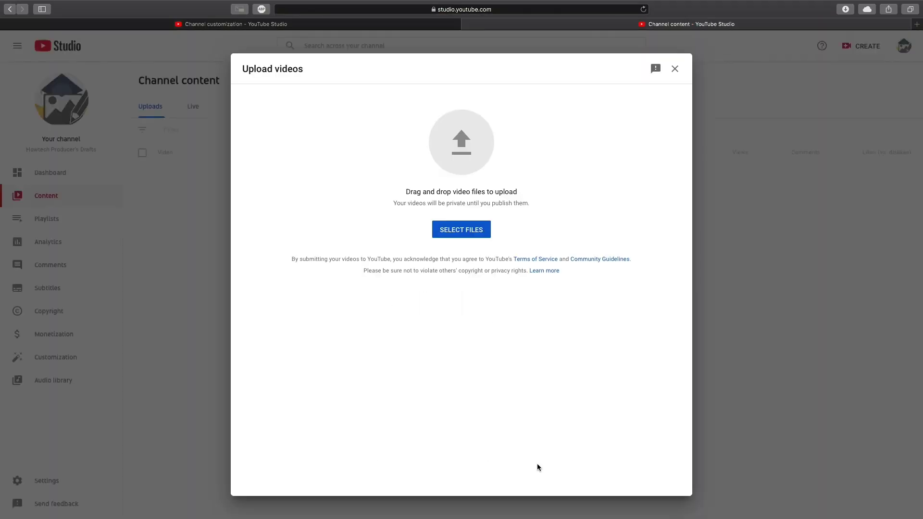